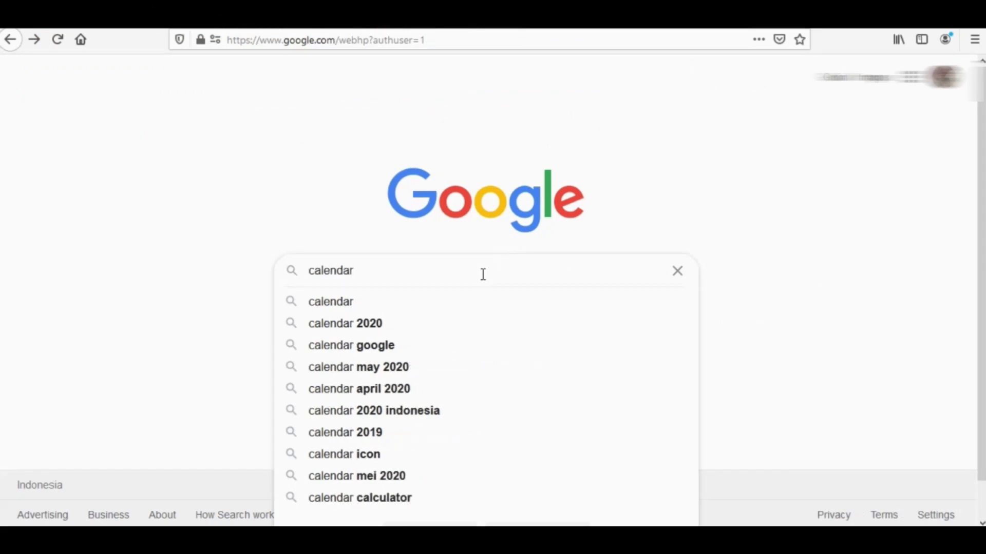
Step: Search Google for "calendar google", open Google Calendar and show the day view for June 27, 2020
click(382, 350)
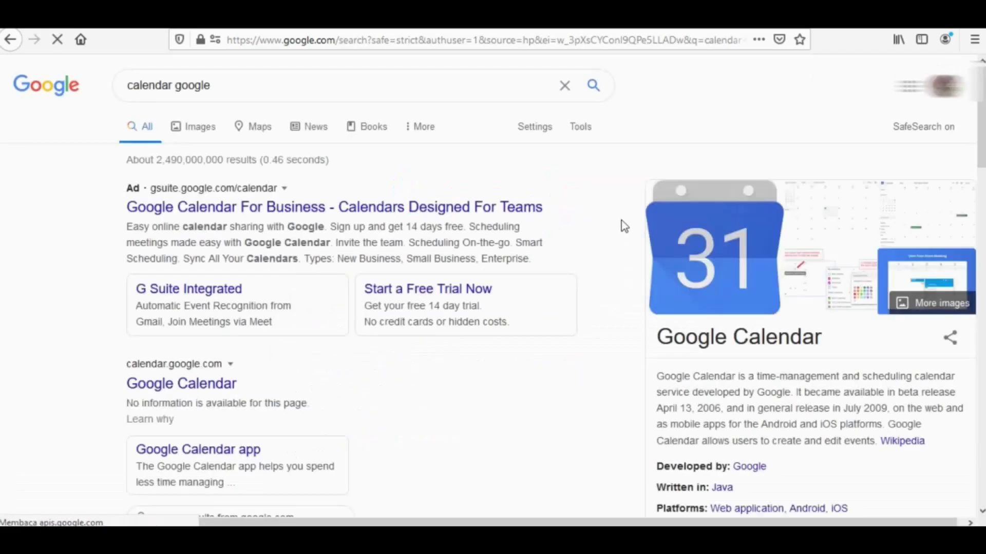
click(194, 394)
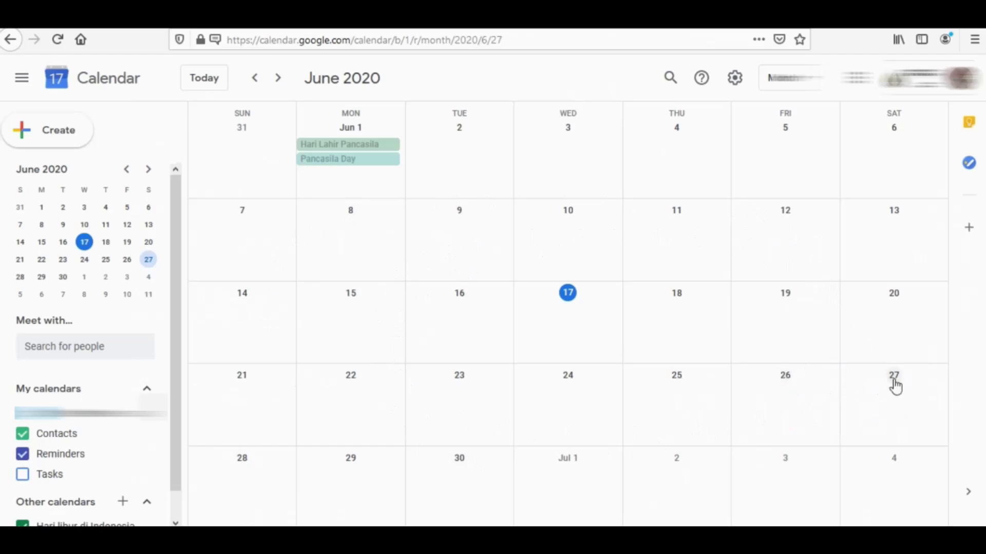
click(894, 379)
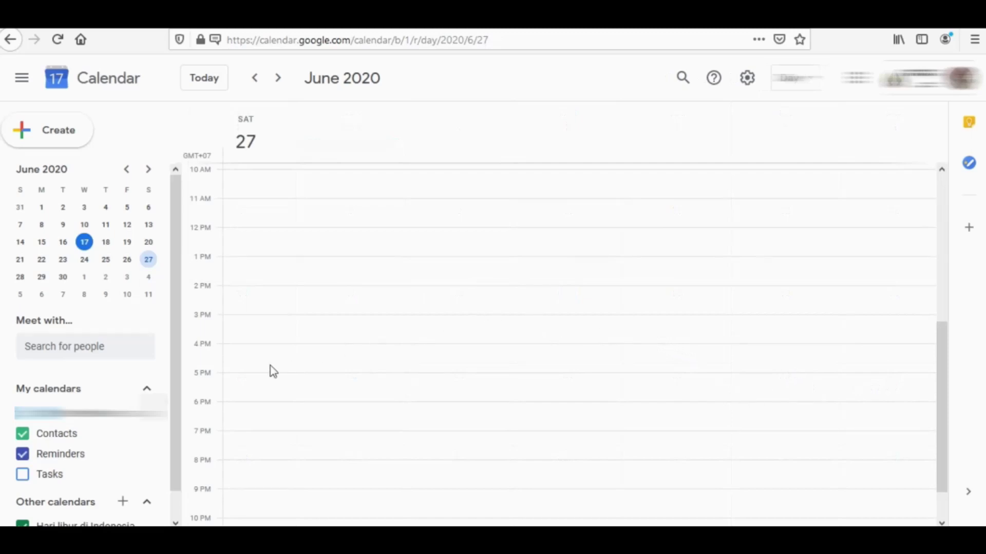
Step: Create an event titled "Pertemuan Panitia Seminar" on June 27, 2020 from 5:00pm to 8:00pm
click(234, 384)
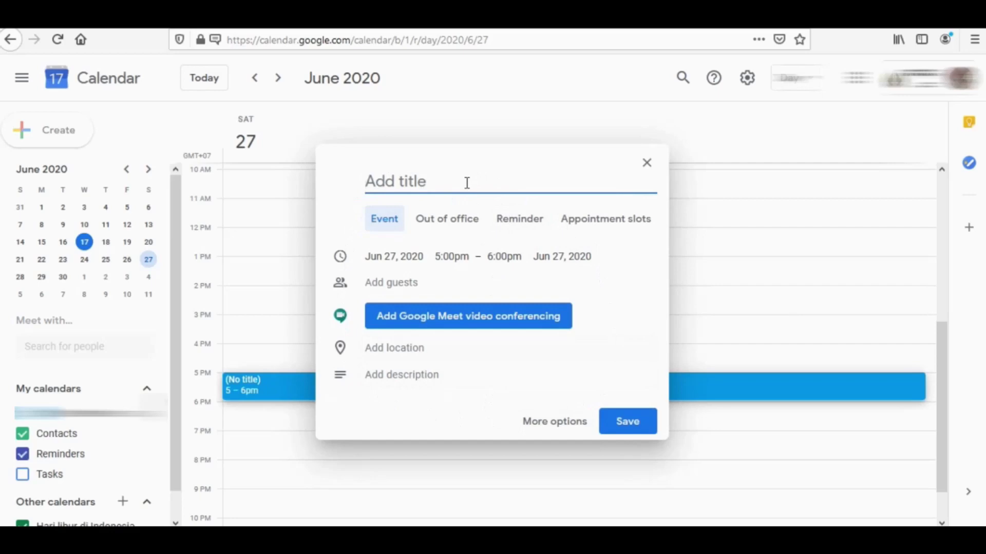
text(Pe)
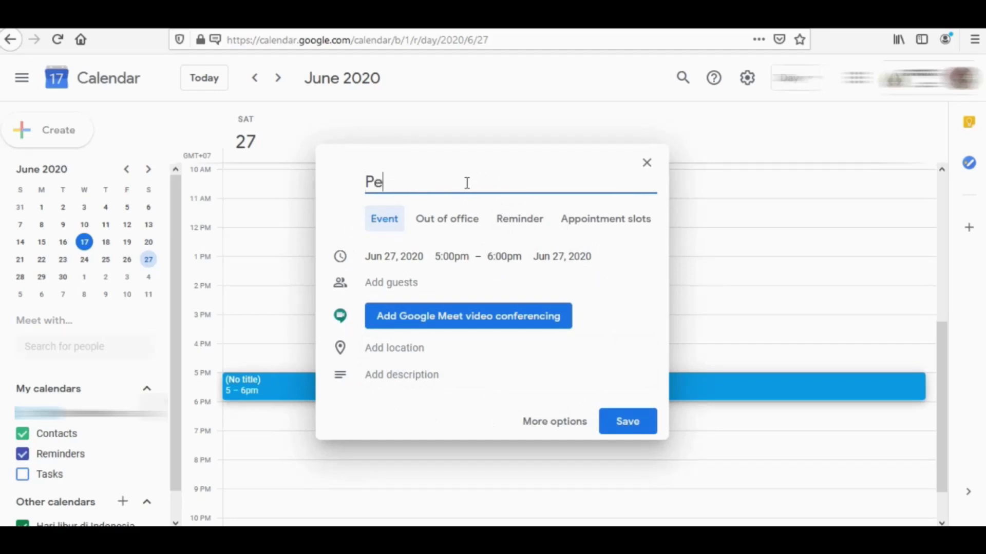
text(rtemuan Panitia Seminar)
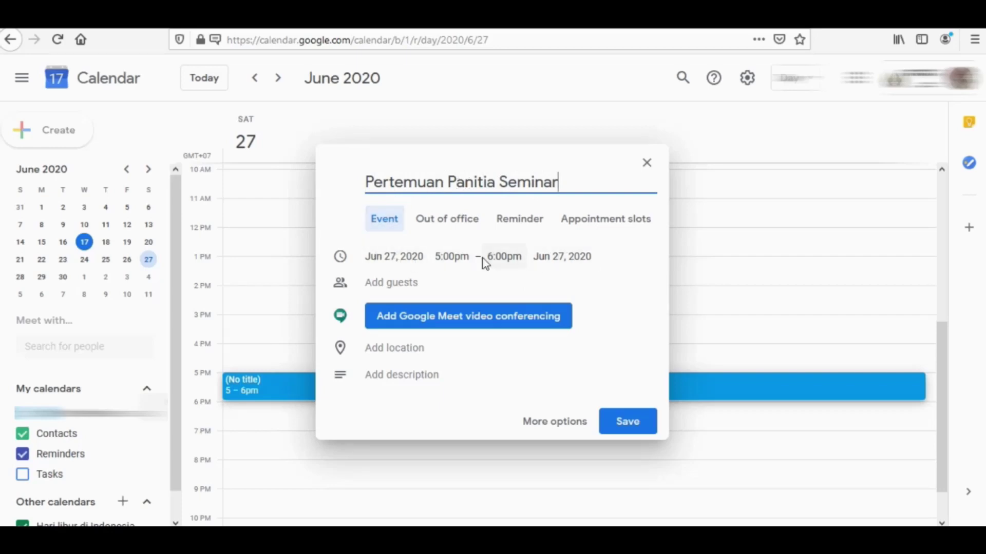
click(503, 257)
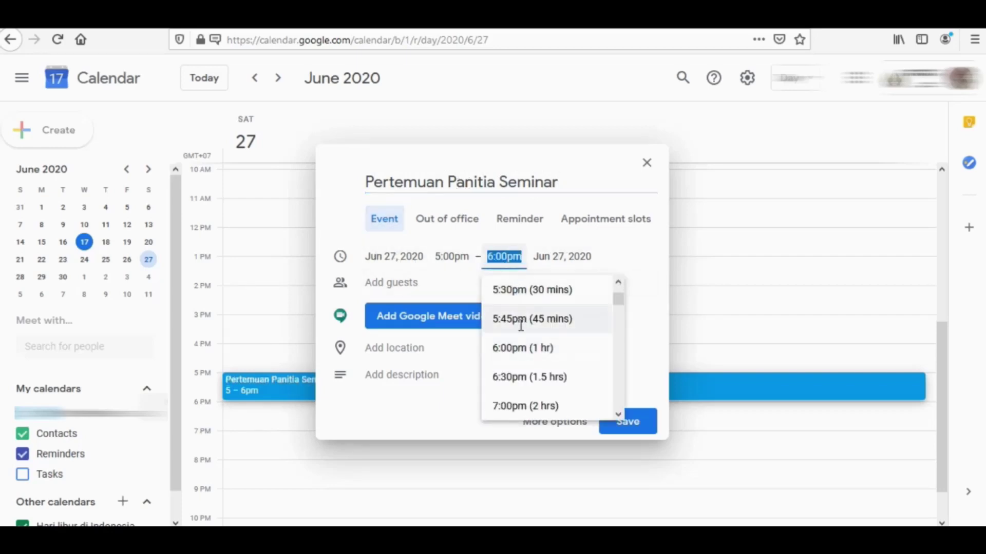
scroll(523, 362, down, 2)
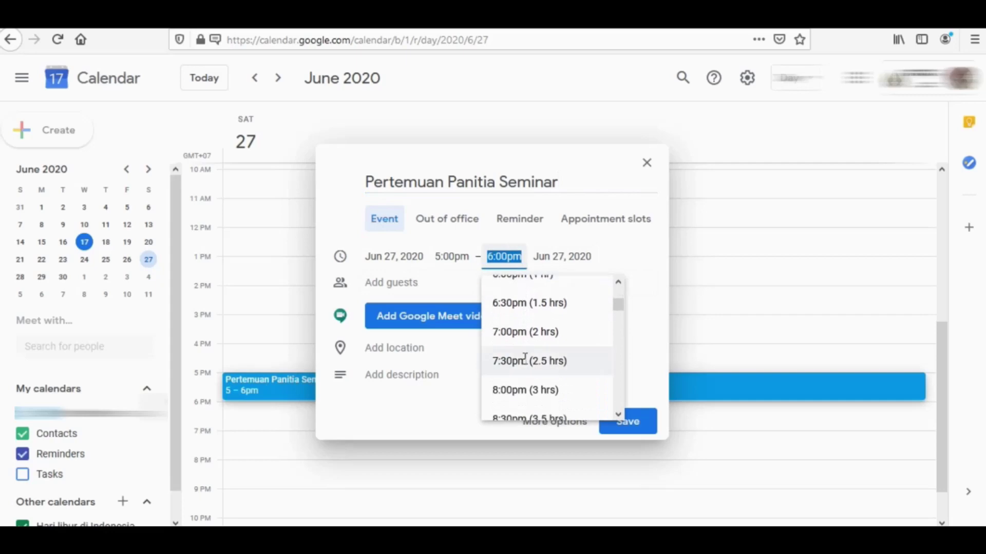
click(514, 390)
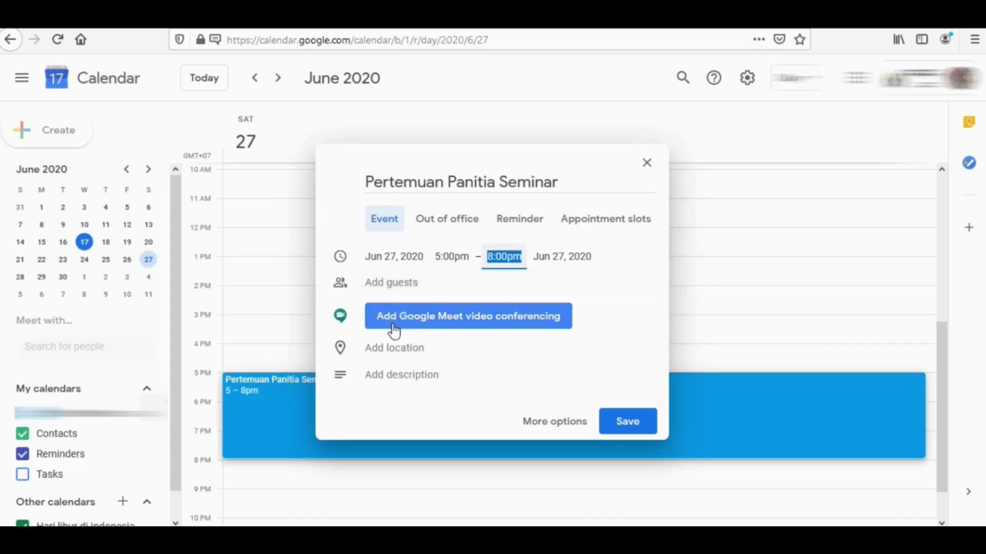
Step: Add Google Meet video conferencing to the event, open its meeting ID for editing and save the event
click(465, 324)
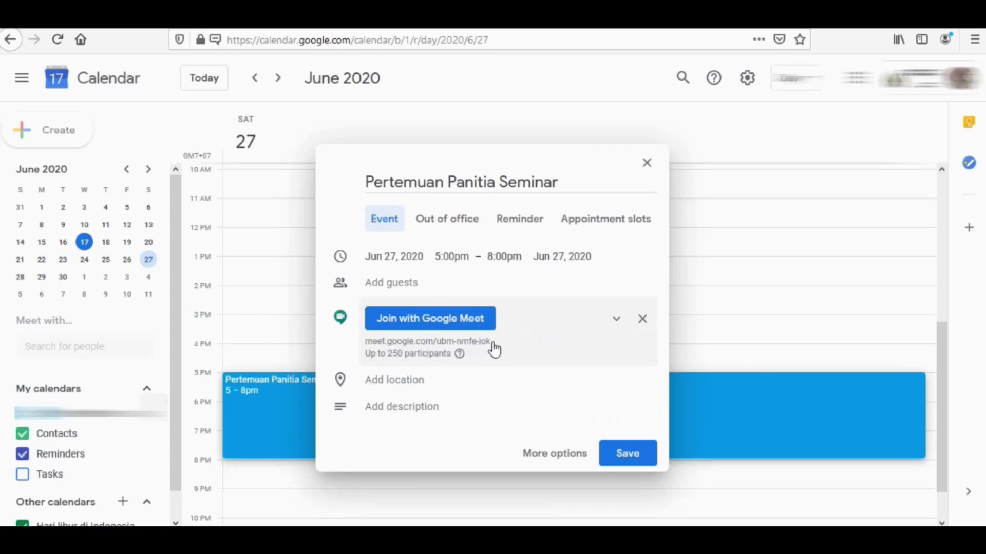
click(478, 347)
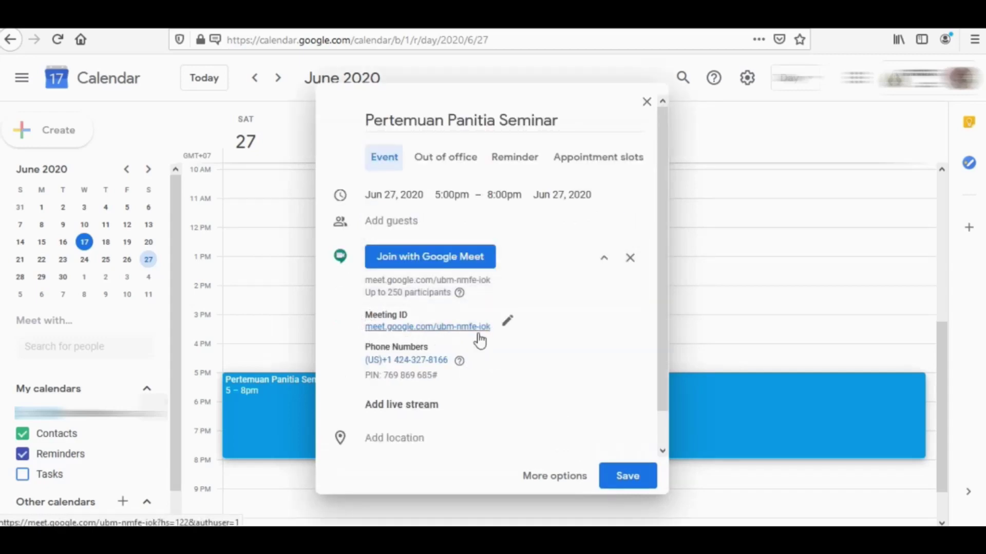
click(508, 325)
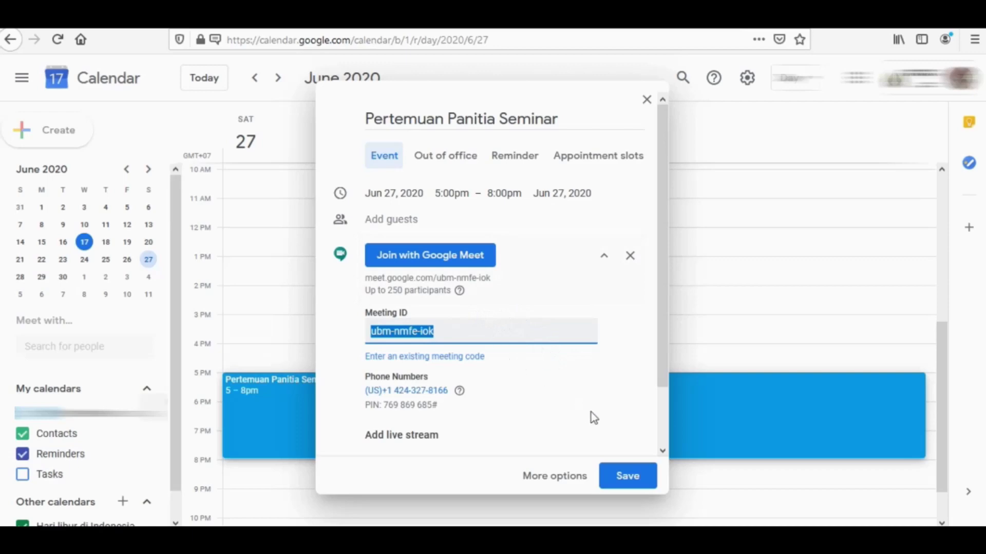
click(627, 485)
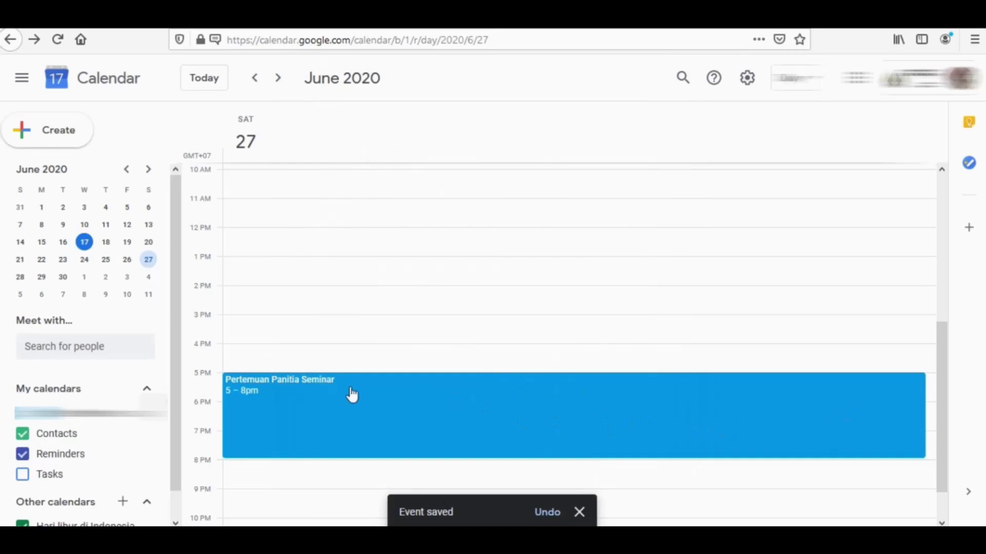
Step: Copy the meeting code from the Google Meet link in the saved event's details and close the details
click(296, 389)
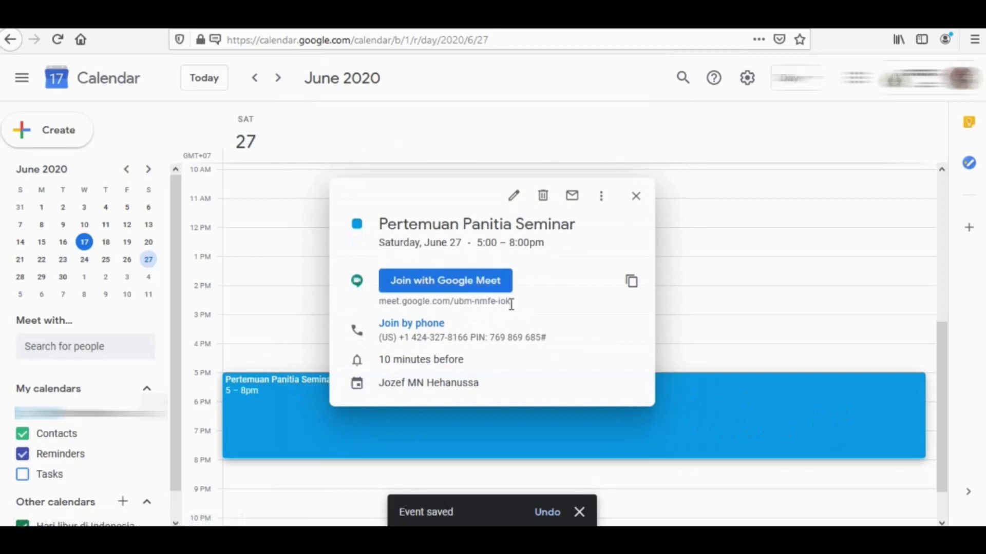
drag(512, 304, 457, 307)
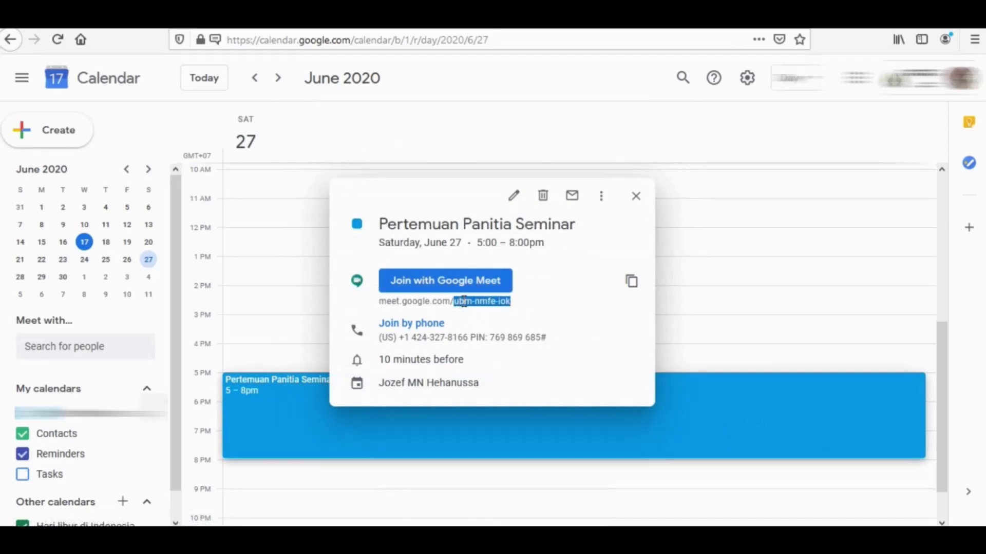
right_click(464, 301)
click(501, 310)
click(636, 197)
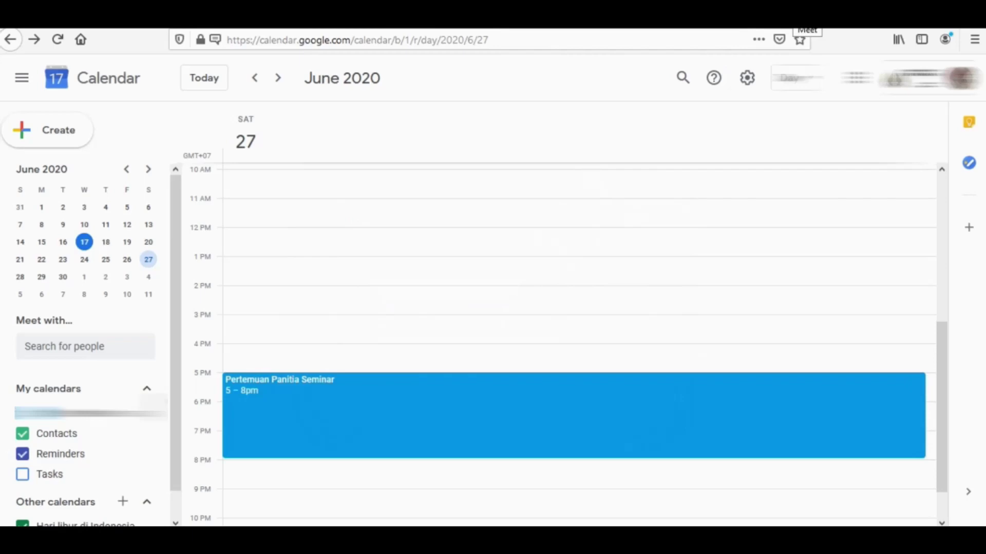
Step: Switch to Google Meet and continue to the scheduled meeting using the copied meeting code
click(794, 15)
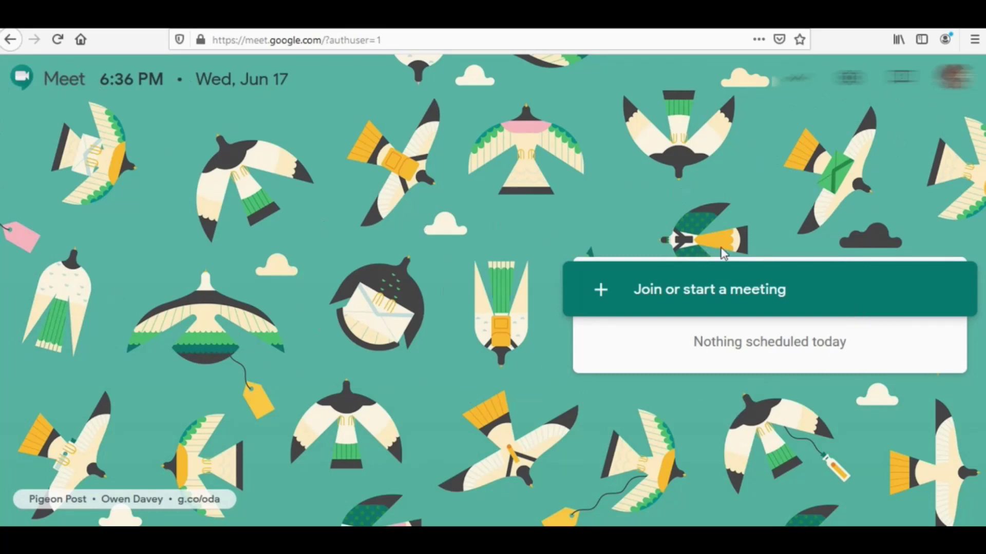
click(680, 297)
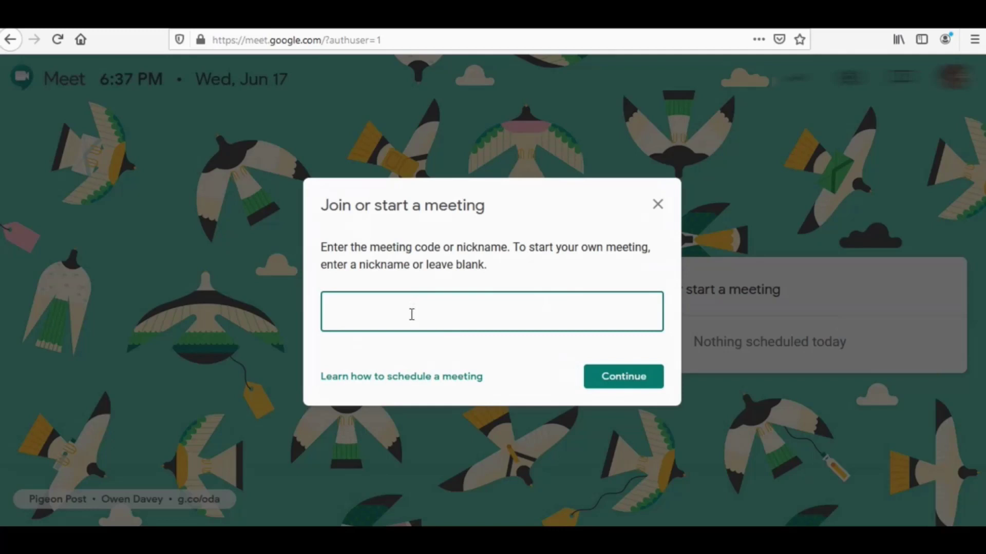
key(ctrl+v)
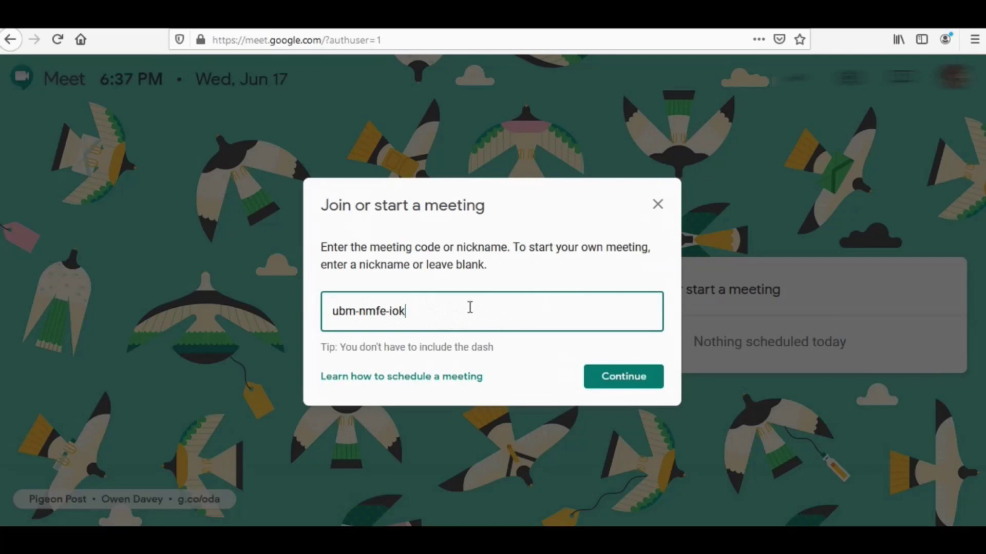
right_click(489, 312)
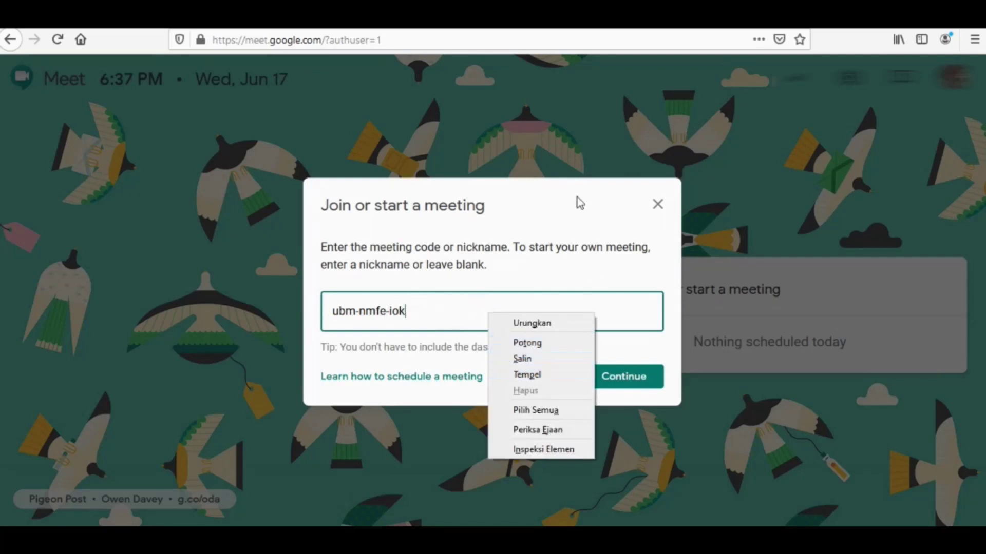
click(561, 206)
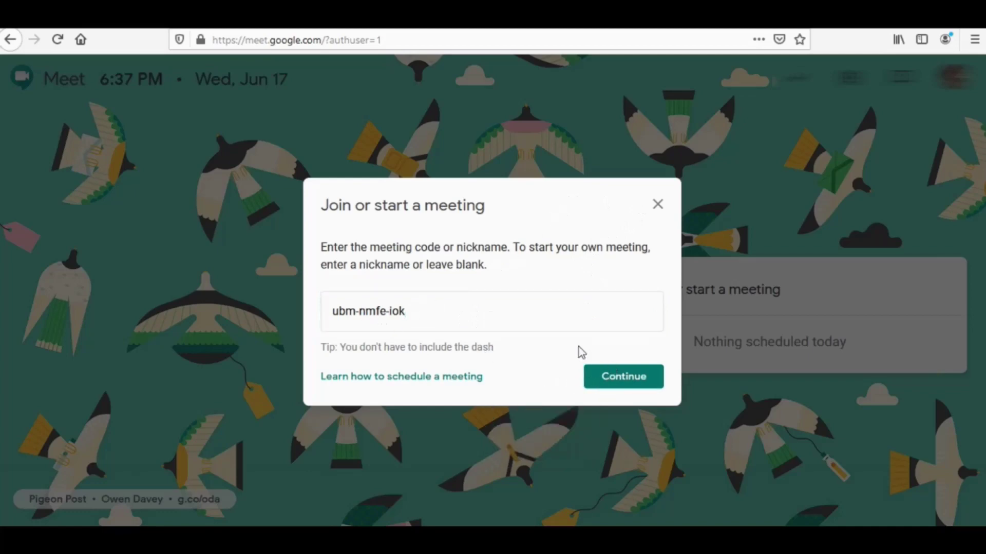
click(618, 386)
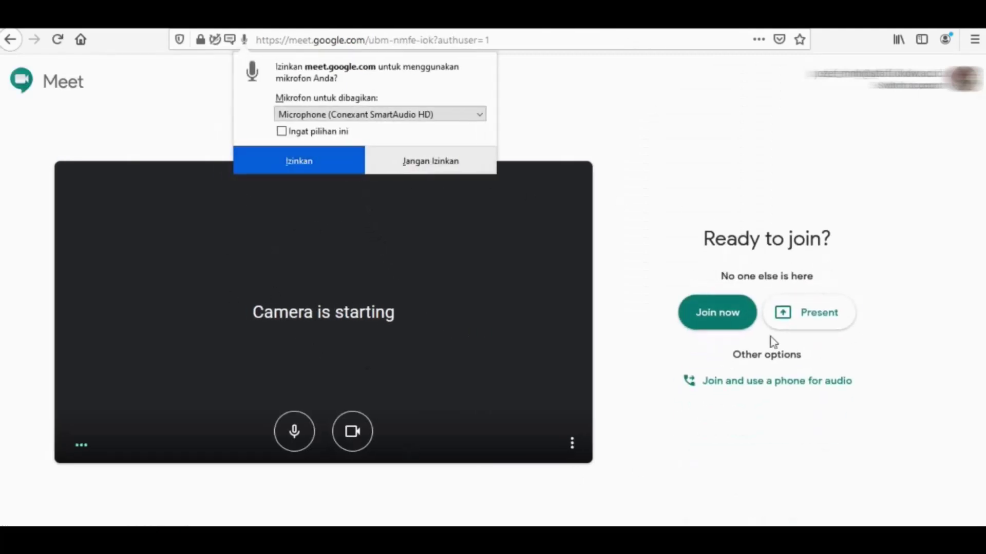
Step: Allow microphone access and join the meeting with the camera off
click(310, 160)
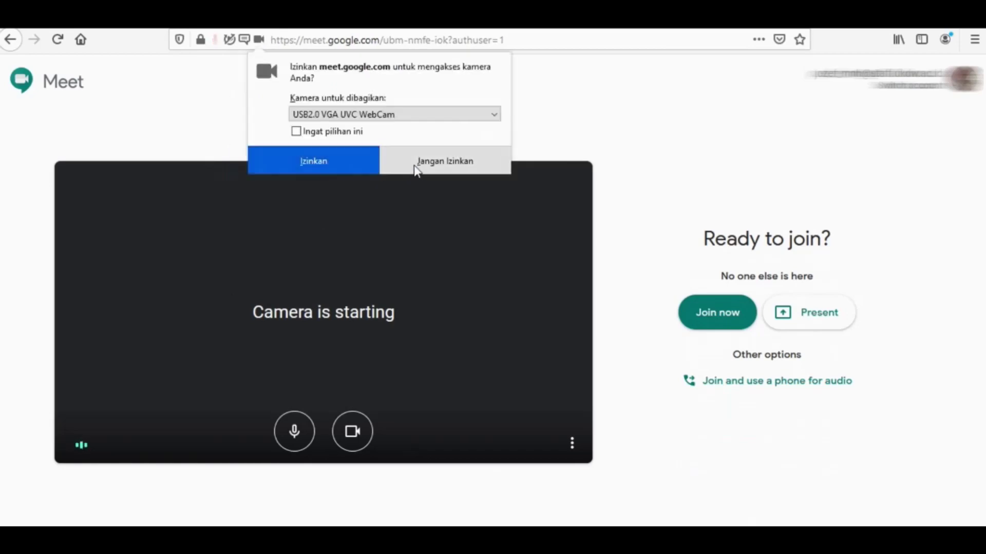
click(314, 160)
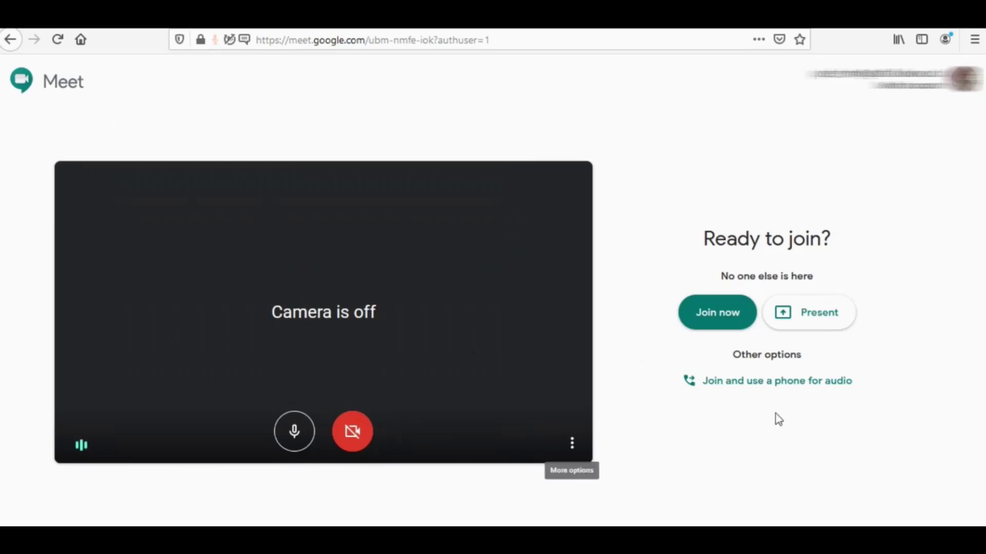
click(717, 314)
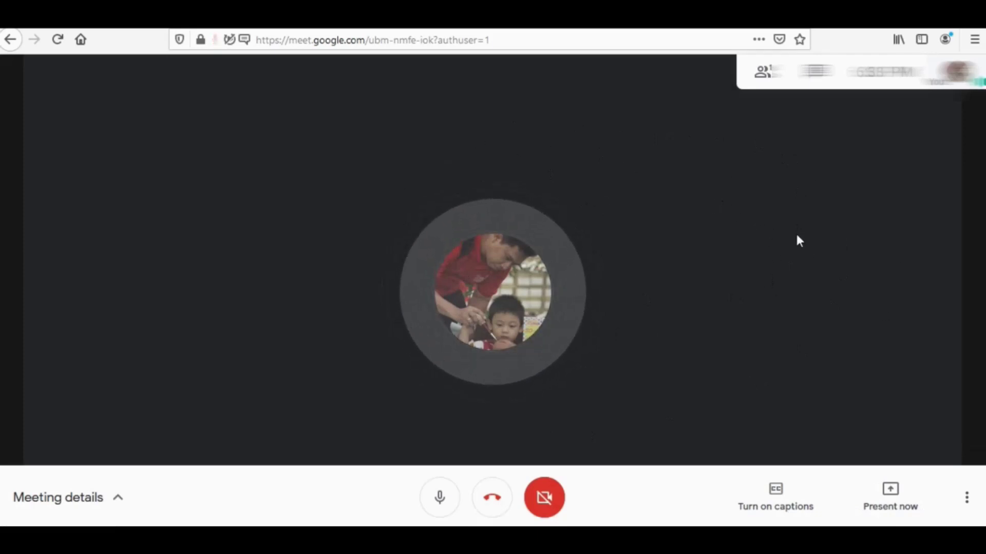
Step: Start recording the meeting and accept the consent notice
click(967, 501)
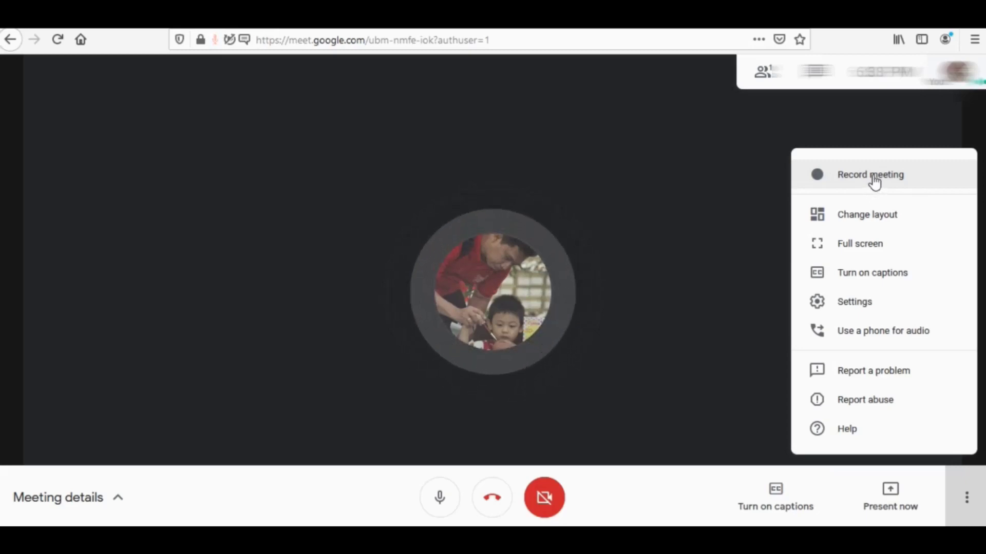
click(873, 181)
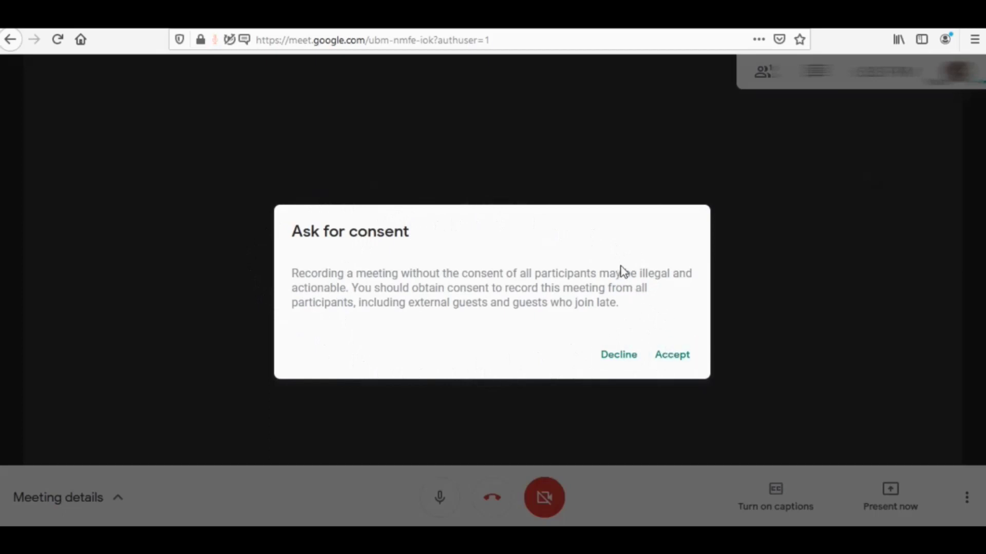
click(671, 356)
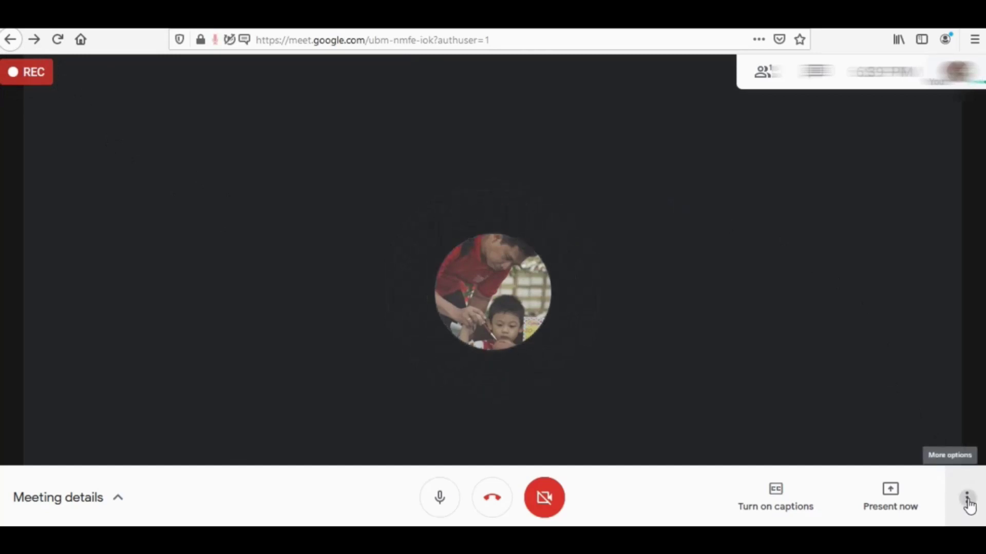
Step: Stop recording the meeting and leave the call
click(967, 504)
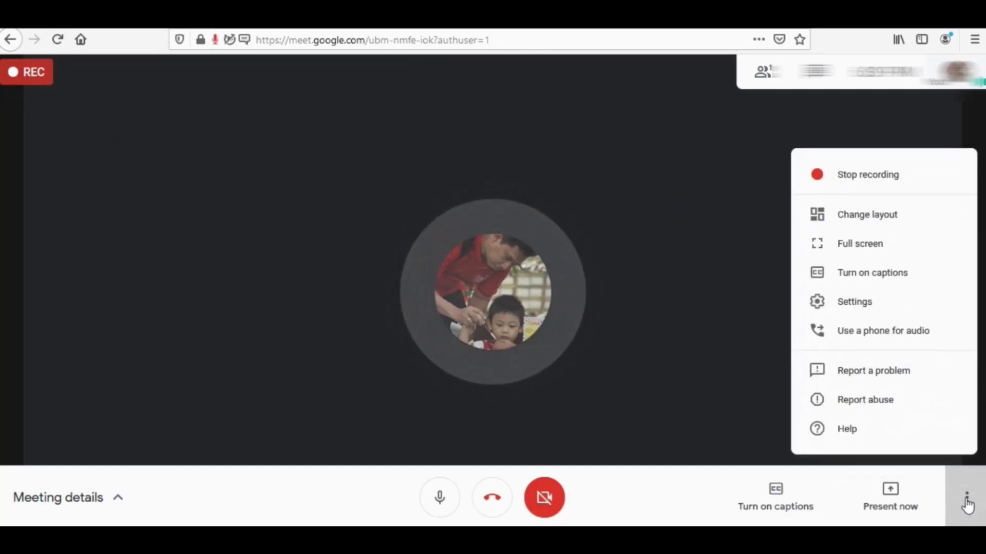
click(874, 177)
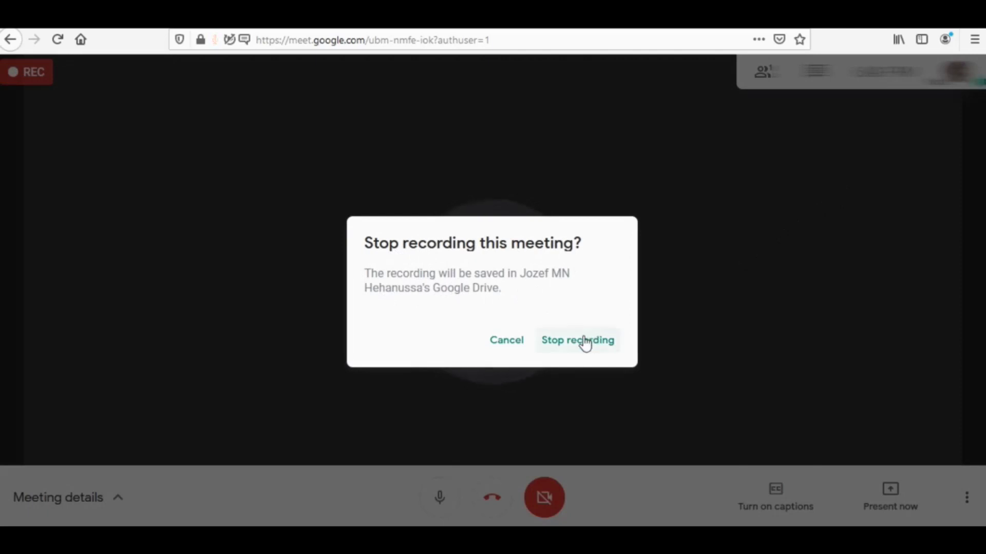
click(572, 351)
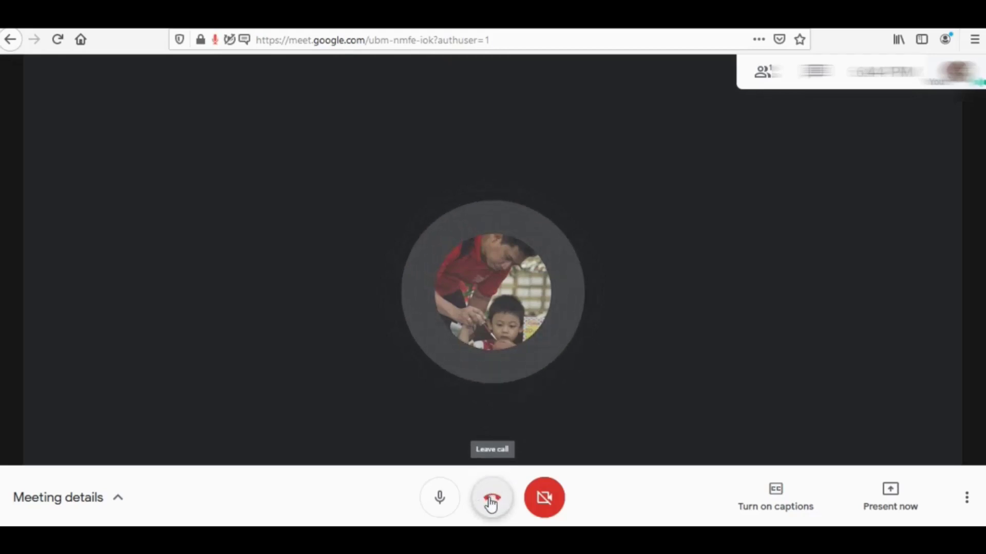
click(503, 507)
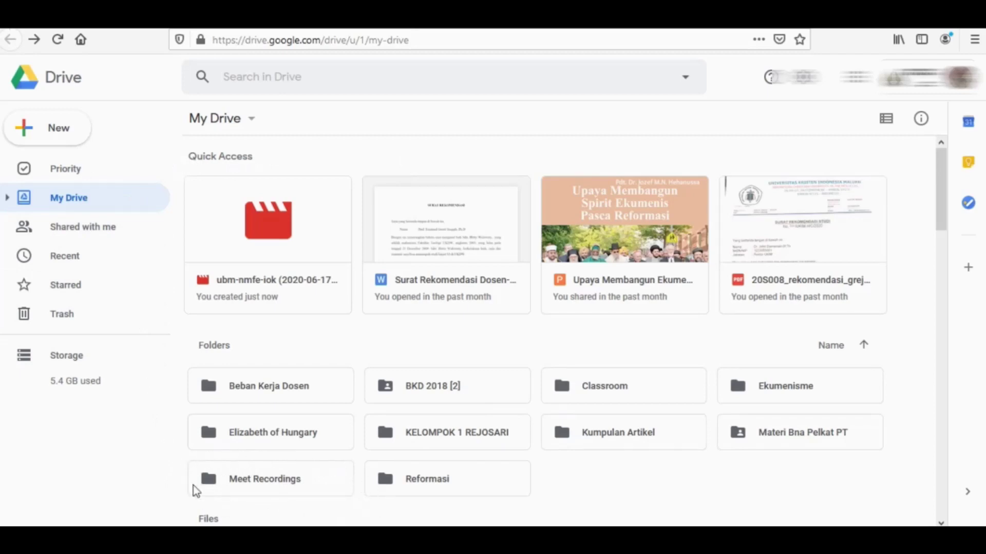
Step: In Google Drive's Meet Recordings folder, rename the meeting video as "Pertemuan Panitia Seminar 27 Juni 2020"
double_click(273, 485)
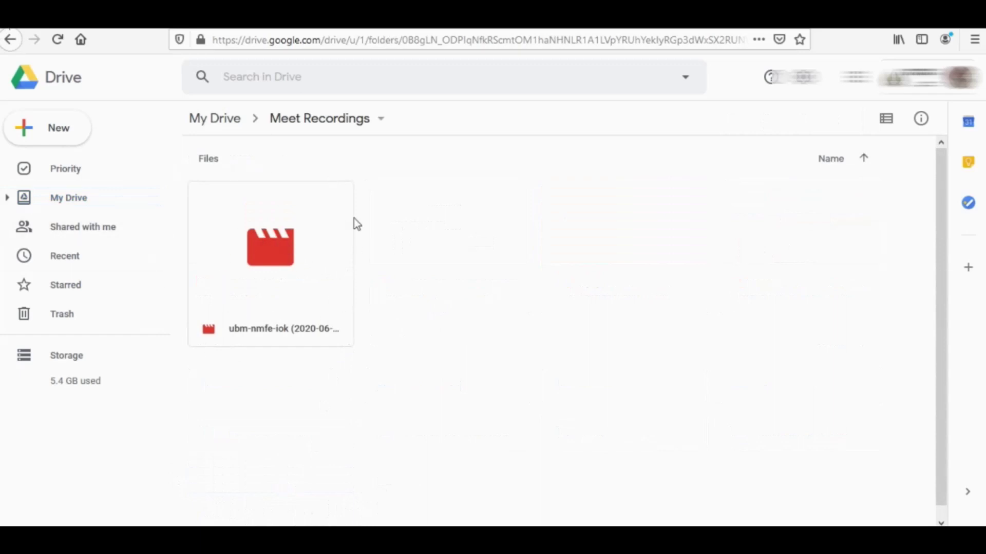
right_click(271, 333)
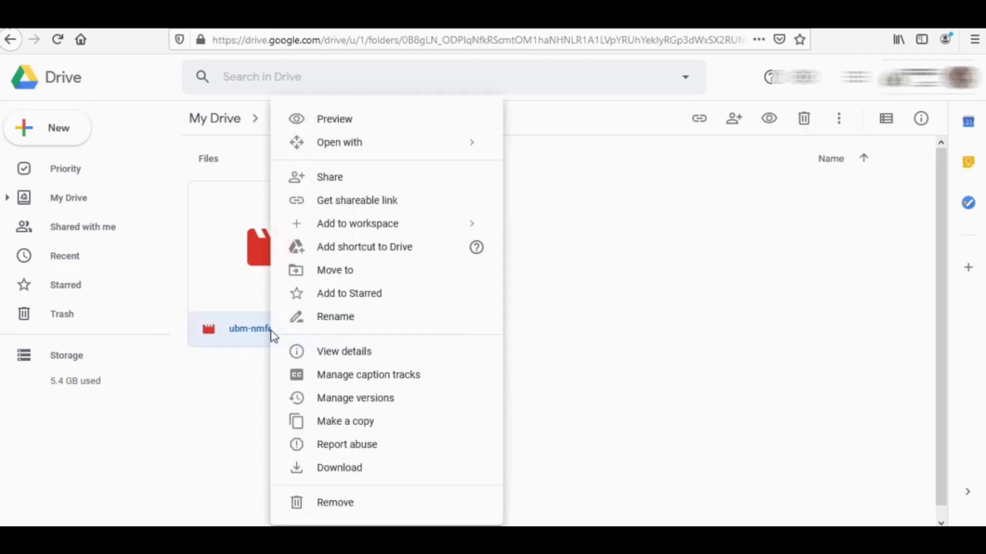
click(336, 318)
text(P)
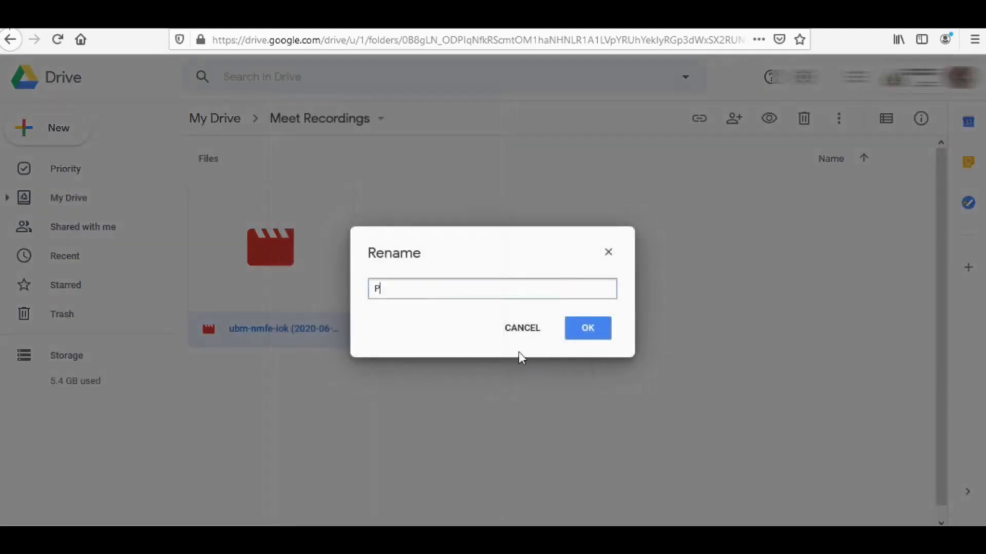
text(ertemuan Panitia Seminar 2)
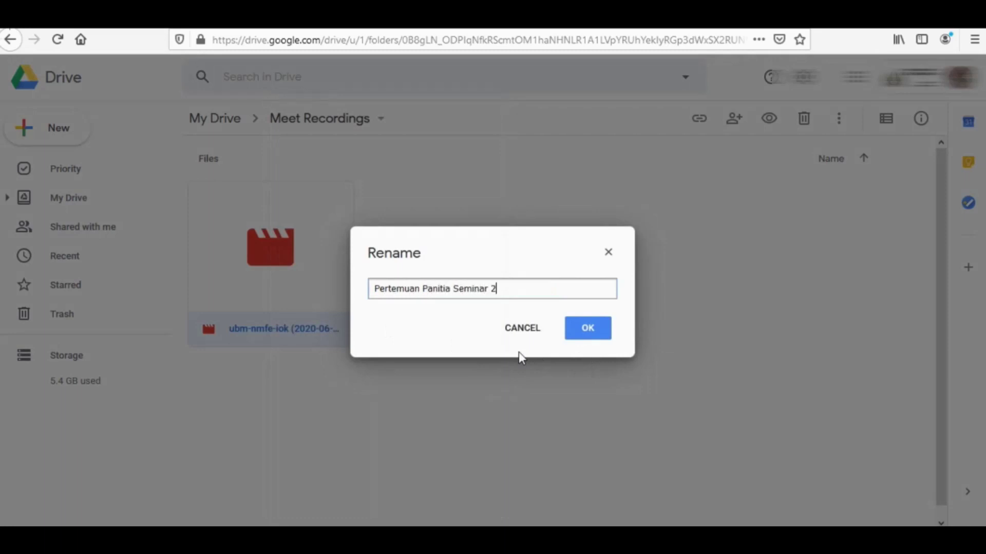
text(7 Juni 2020)
click(602, 329)
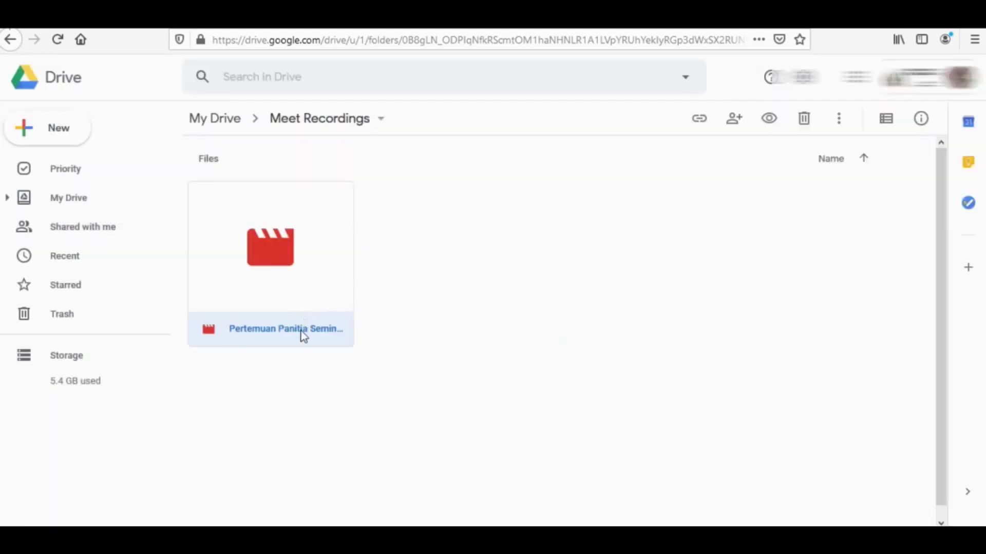